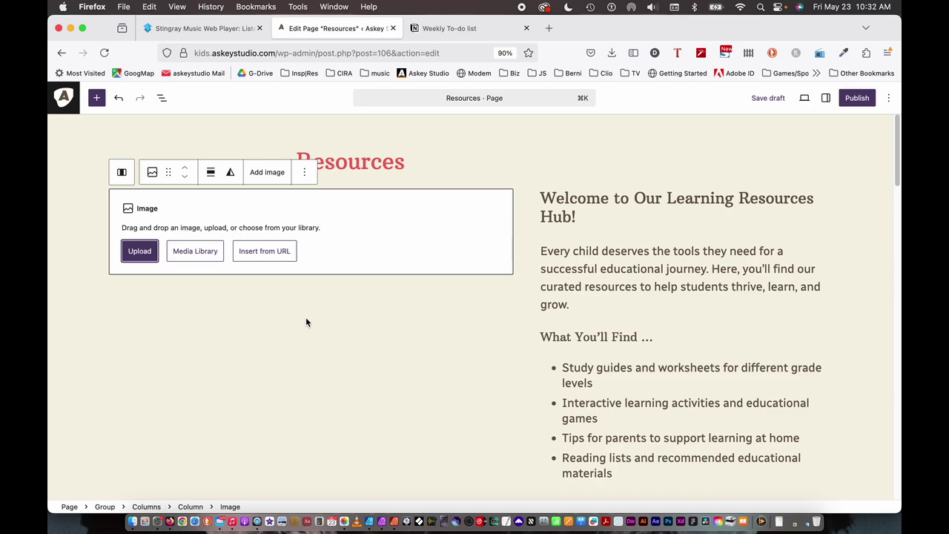
Insert the bookshelf image shelf-1 from the media library into the empty image block and save the draft.
{"action": "left_click", "coordinate": [195, 250]}
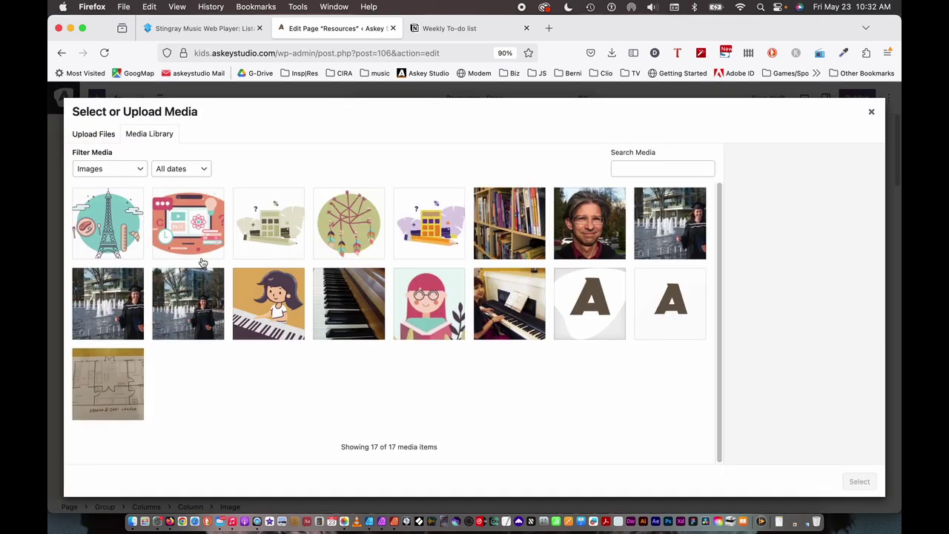
{"action": "left_click", "coordinate": [497, 223]}
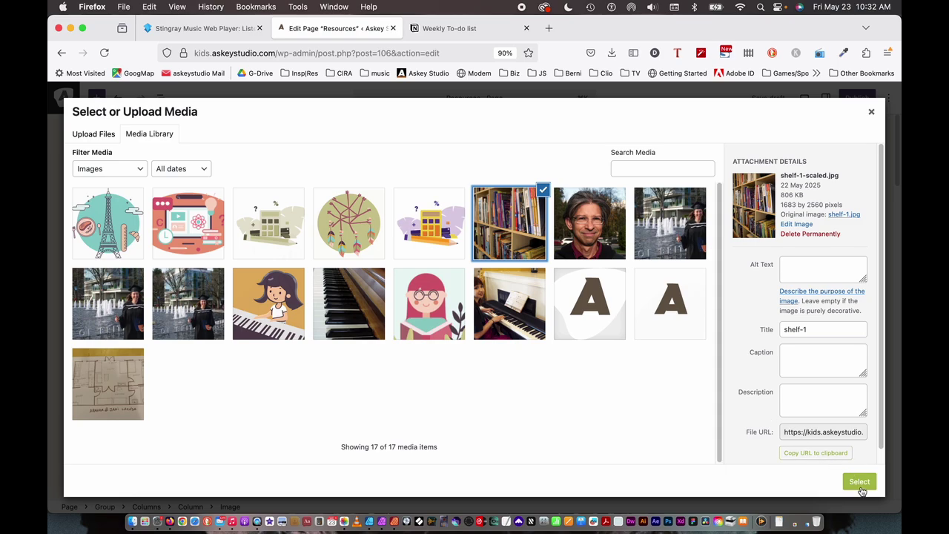
{"action": "left_click", "coordinate": [859, 482]}
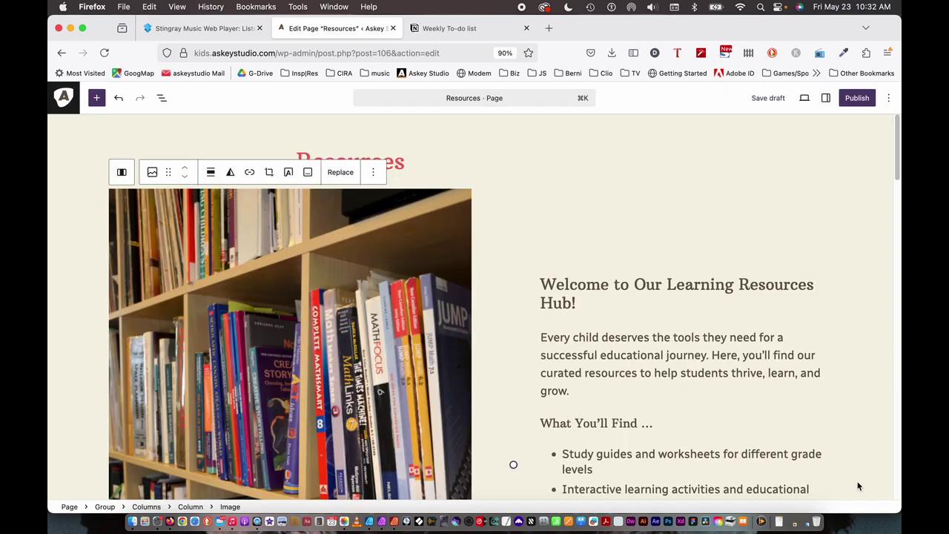
{"action": "mouse_move", "coordinate": [796, 439]}
{"action": "key", "text": "super+s"}
Apply a duotone filter to the bookshelf image with Accent 6 (#584552) as the shadows color.
{"action": "scroll", "coordinate": [405, 342], "scroll_direction": "down", "scroll_amount": 3}
{"action": "scroll", "coordinate": [404, 338], "scroll_direction": "down", "scroll_amount": 5}
{"action": "scroll", "coordinate": [405, 339], "scroll_direction": "up", "scroll_amount": 6}
{"action": "scroll", "coordinate": [404, 339], "scroll_direction": "up", "scroll_amount": 2}
{"action": "left_click", "coordinate": [230, 172]}
{"action": "left_click", "coordinate": [242, 285]}
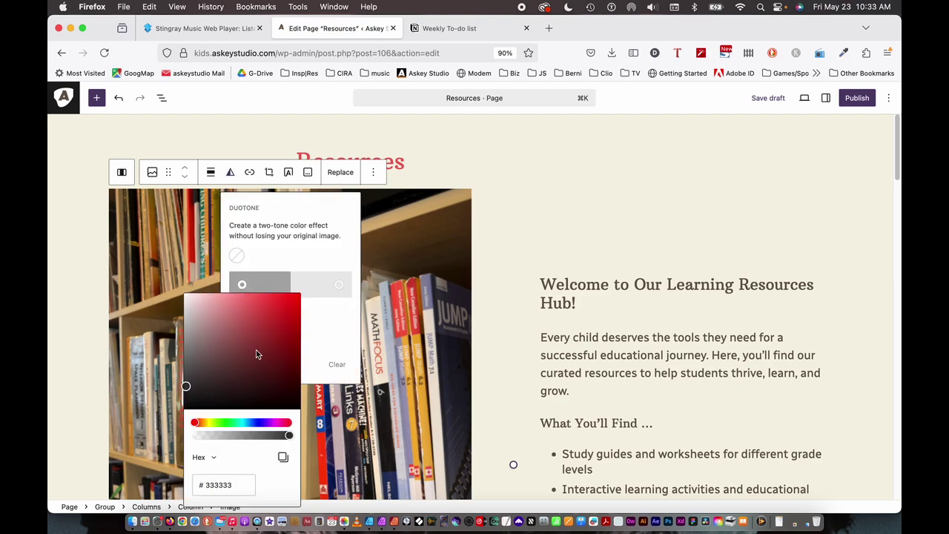
{"action": "left_click", "coordinate": [325, 336]}
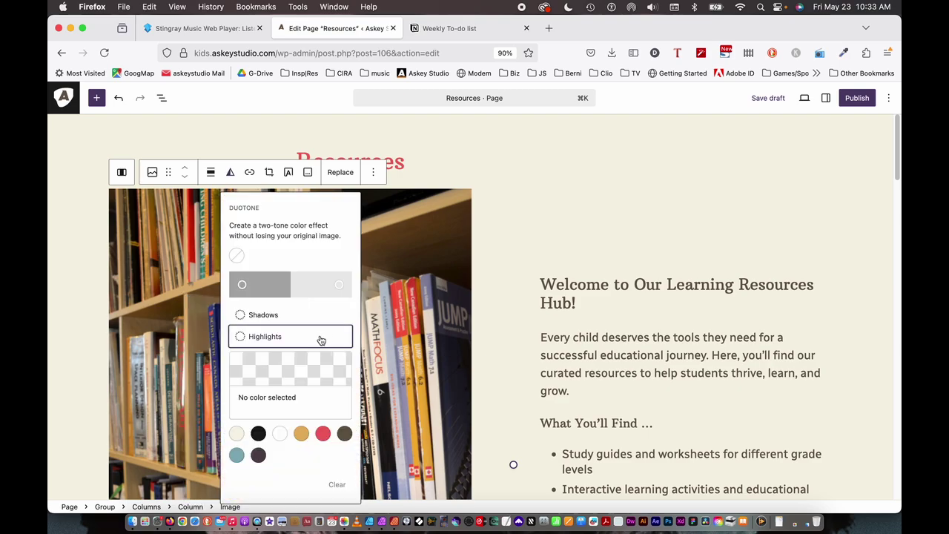
{"action": "left_click", "coordinate": [289, 317]}
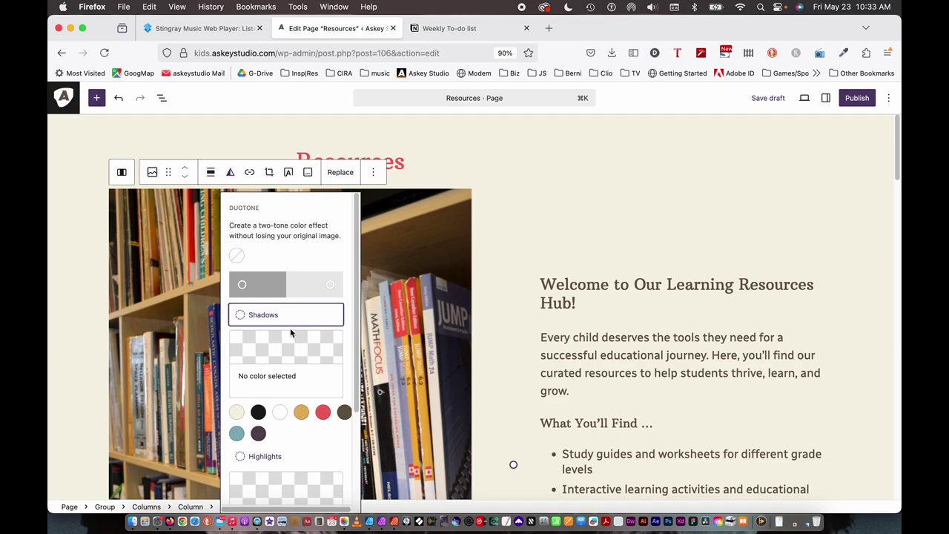
{"action": "scroll", "coordinate": [320, 358], "scroll_direction": "down", "scroll_amount": 2}
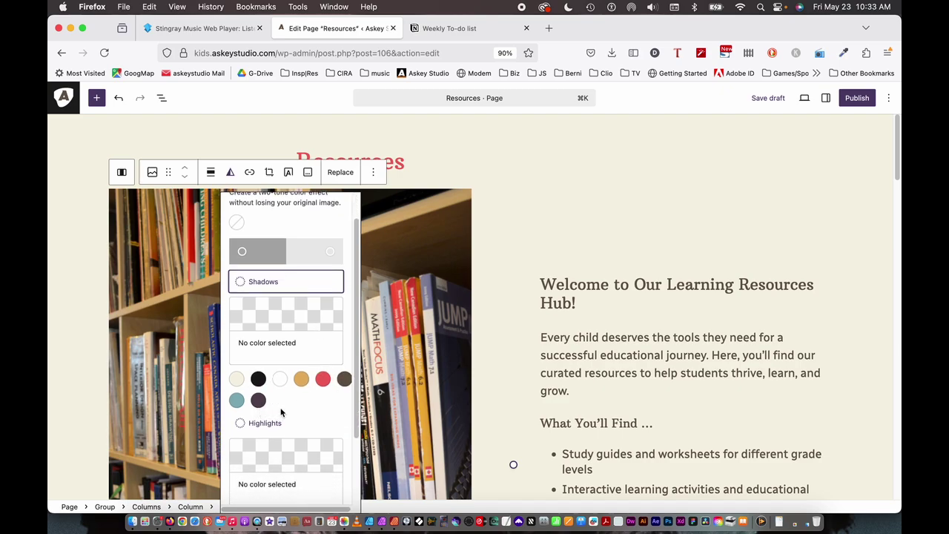
{"action": "left_click", "coordinate": [344, 379]}
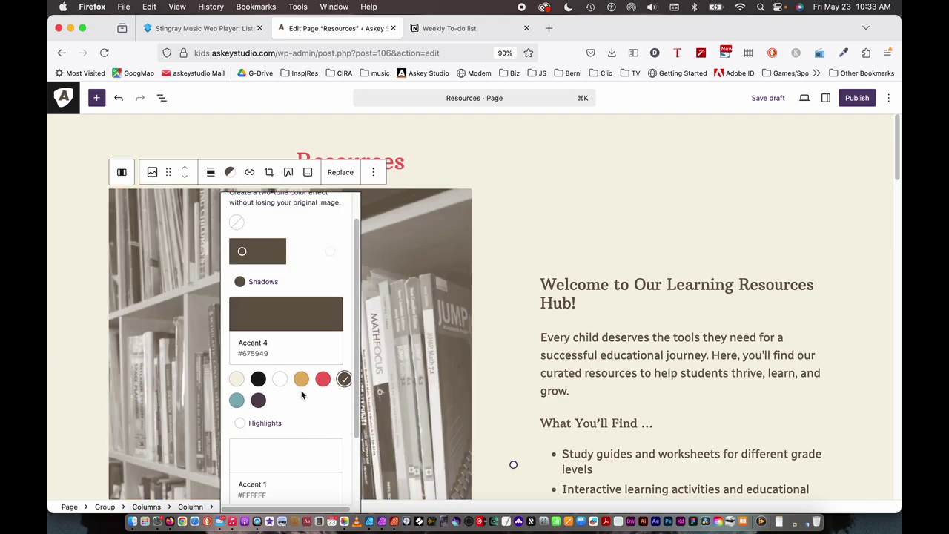
{"action": "left_click", "coordinate": [257, 401]}
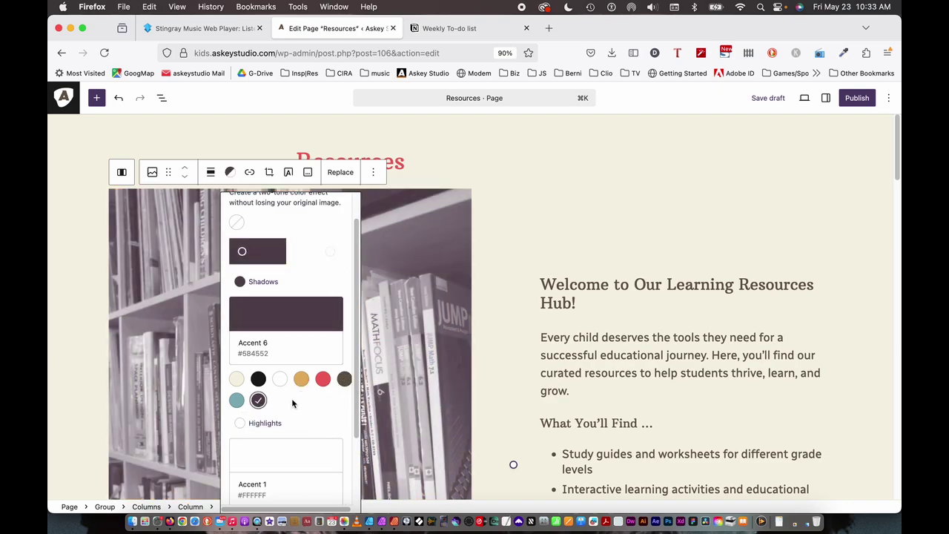
Set the bookshelf image's duotone highlights color to Accent 2 (#E4B363) and close the filter settings.
{"action": "scroll", "coordinate": [295, 397], "scroll_direction": "down", "scroll_amount": 3}
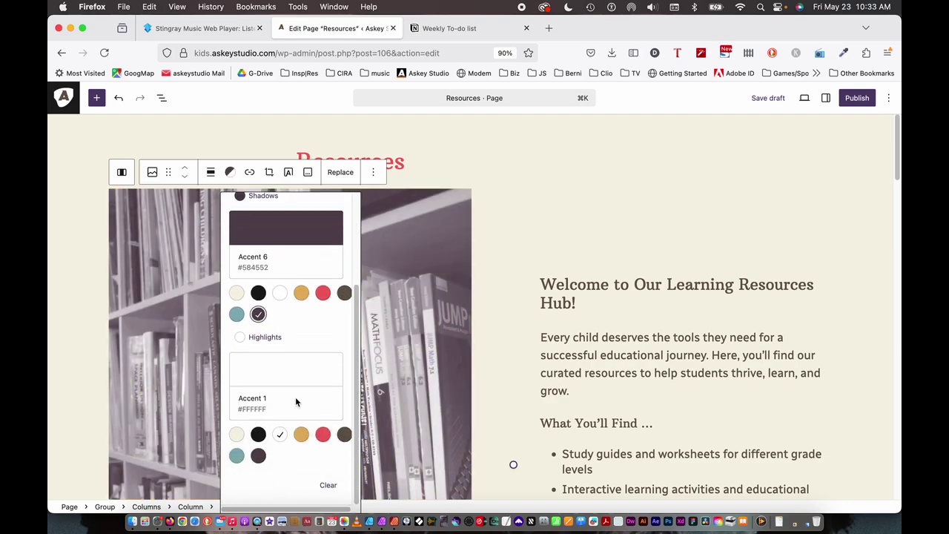
{"action": "left_click", "coordinate": [303, 436]}
{"action": "left_click", "coordinate": [235, 436]}
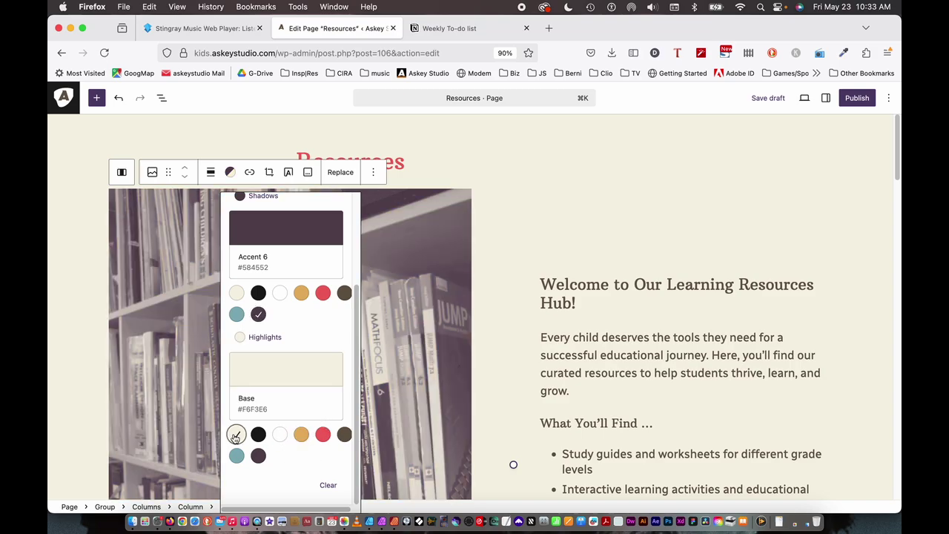
{"action": "left_click", "coordinate": [301, 436]}
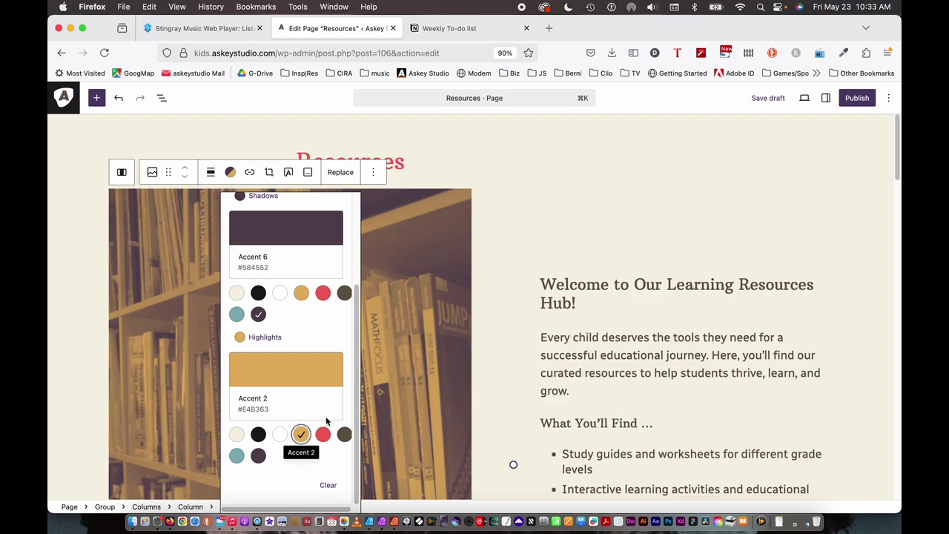
{"action": "left_click", "coordinate": [626, 196]}
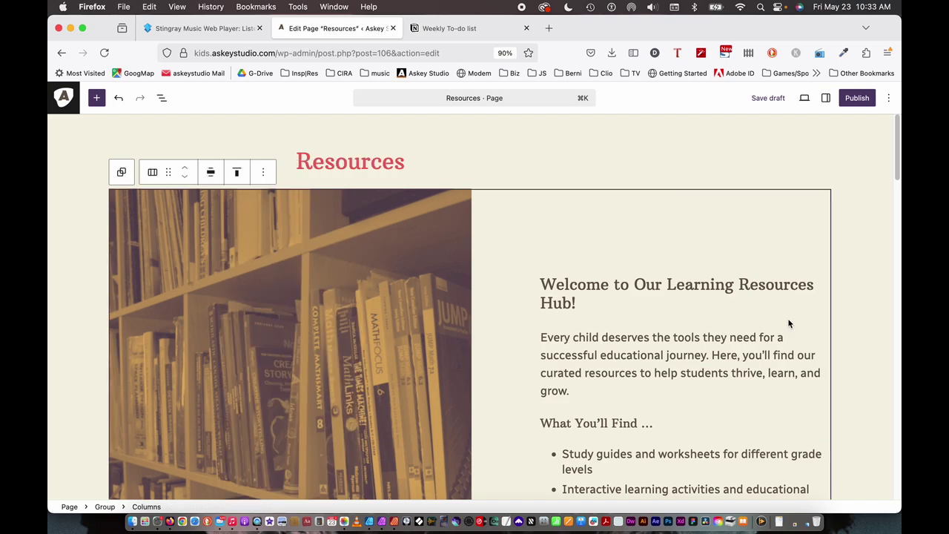
Select the Math Media & Text block under Educational Links and show its block settings.
{"action": "scroll", "coordinate": [788, 322], "scroll_direction": "down", "scroll_amount": 3}
{"action": "scroll", "coordinate": [528, 322], "scroll_direction": "up", "scroll_amount": 3}
{"action": "scroll", "coordinate": [563, 371], "scroll_direction": "down", "scroll_amount": 9}
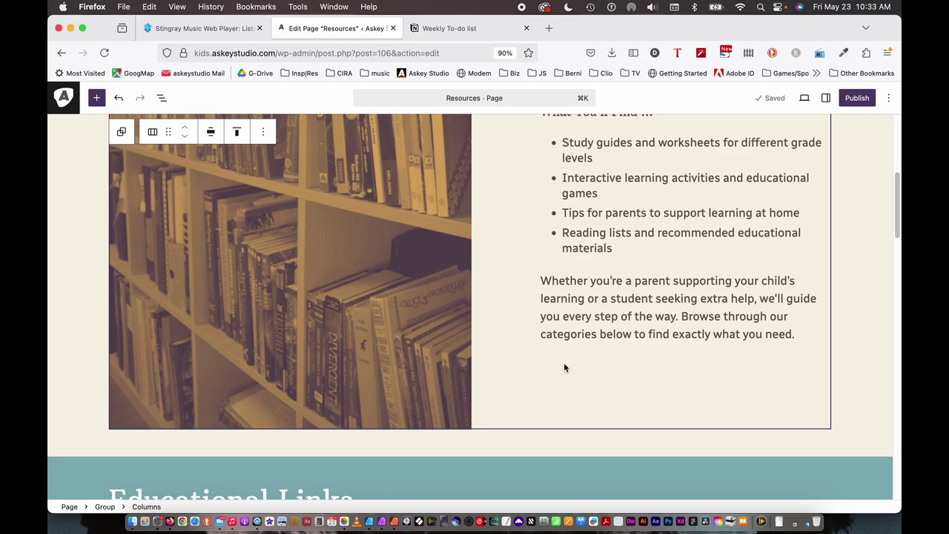
{"action": "scroll", "coordinate": [564, 367], "scroll_direction": "down", "scroll_amount": 4}
{"action": "scroll", "coordinate": [563, 368], "scroll_direction": "down", "scroll_amount": 5}
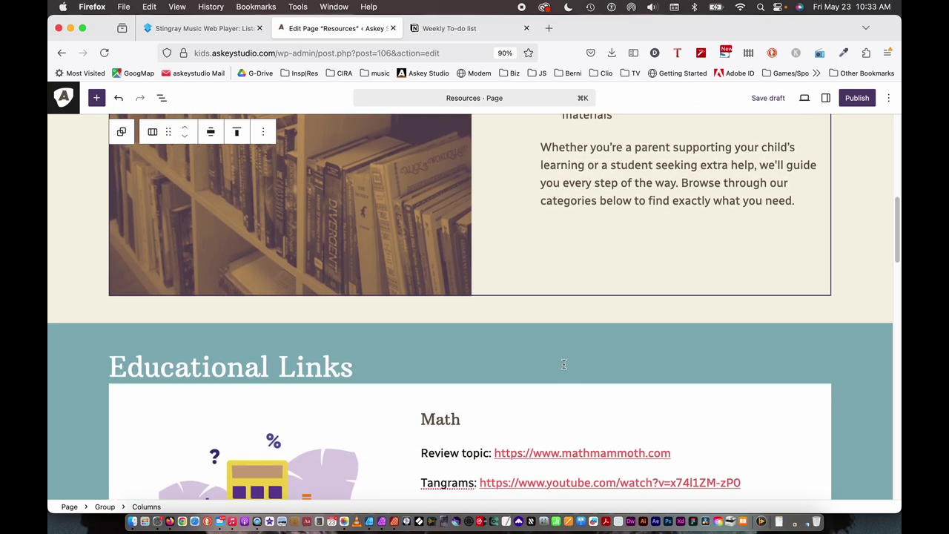
{"action": "scroll", "coordinate": [563, 364], "scroll_direction": "down", "scroll_amount": 1}
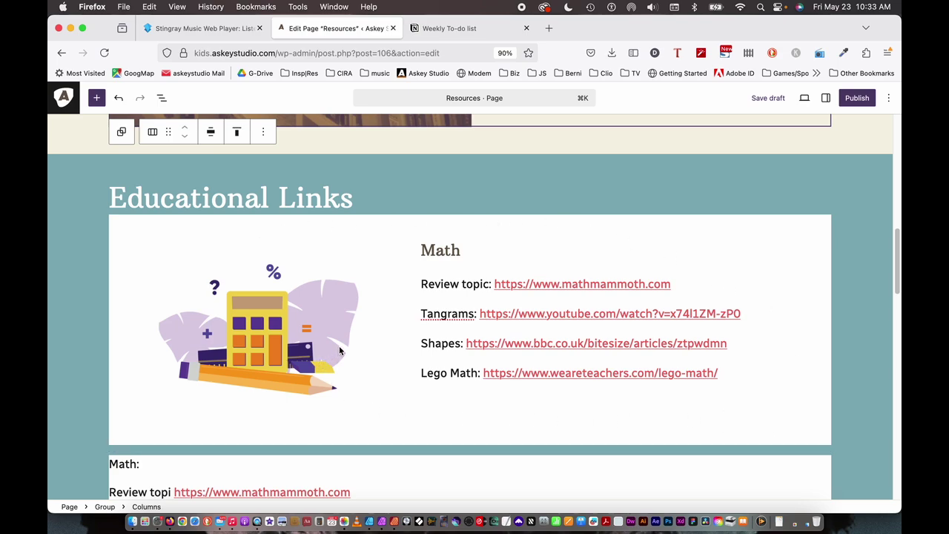
{"action": "left_click", "coordinate": [362, 342]}
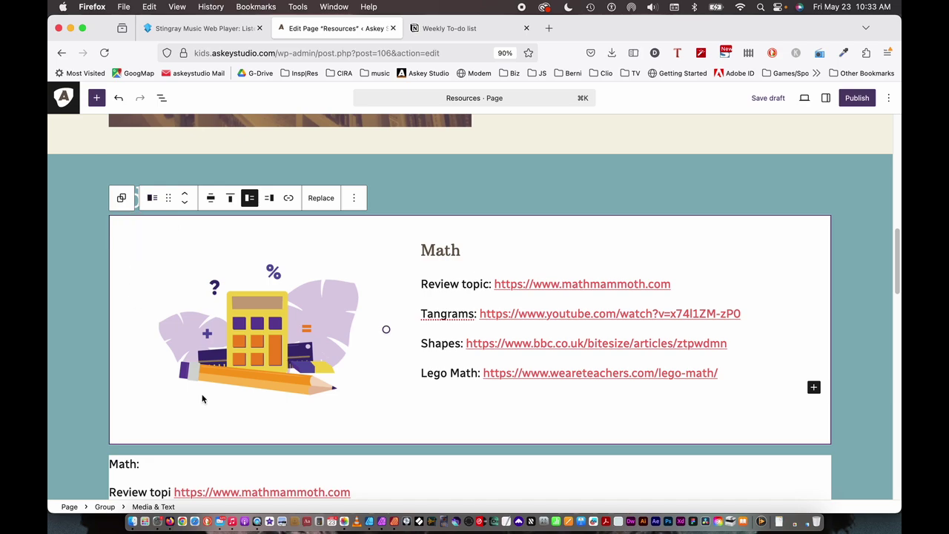
{"action": "scroll", "coordinate": [305, 414], "scroll_direction": "down", "scroll_amount": 1}
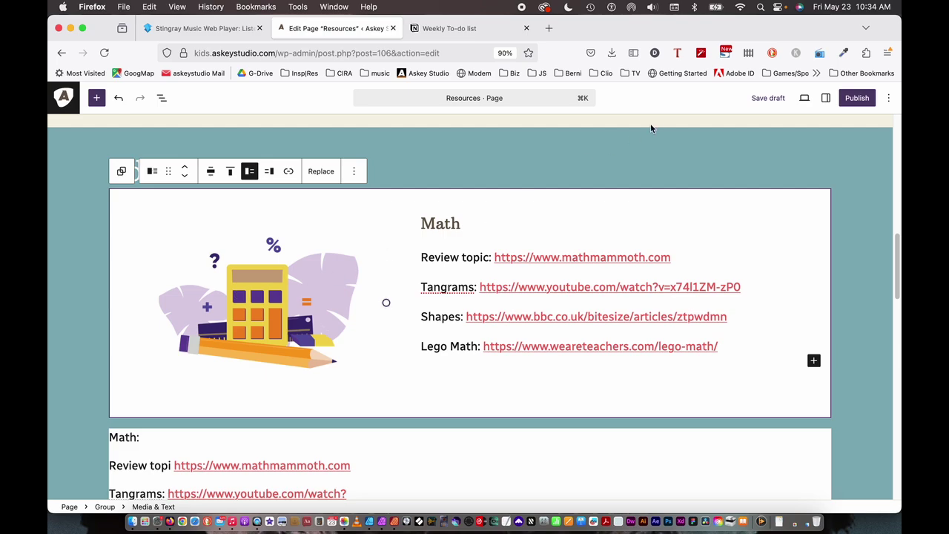
{"action": "left_click", "coordinate": [826, 99]}
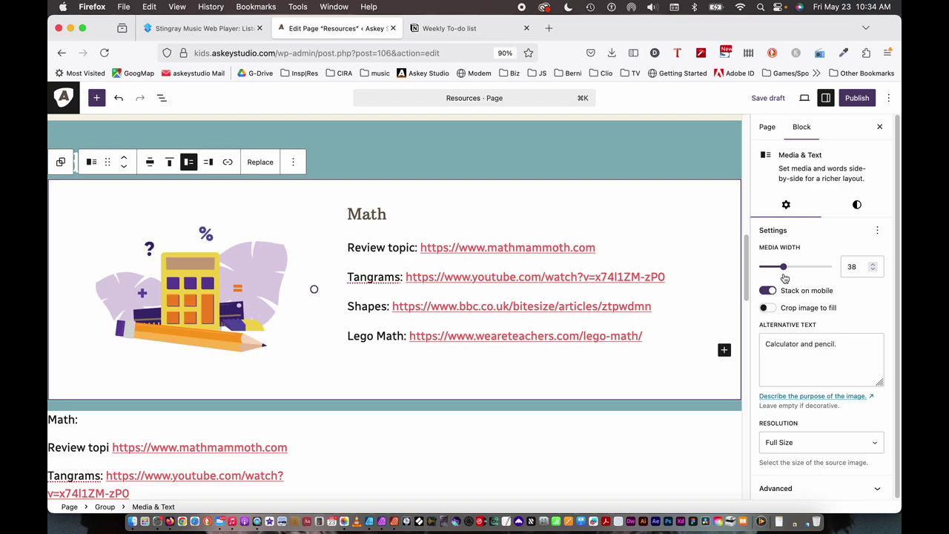
Try the Math block's image to the right of the text, return it to the left side, and save the draft.
{"action": "mouse_move", "coordinate": [785, 269]}
{"action": "left_mouse_down"}
{"action": "mouse_move", "coordinate": [800, 268]}
{"action": "mouse_move", "coordinate": [775, 275]}
{"action": "mouse_move", "coordinate": [785, 275]}
{"action": "left_mouse_up"}
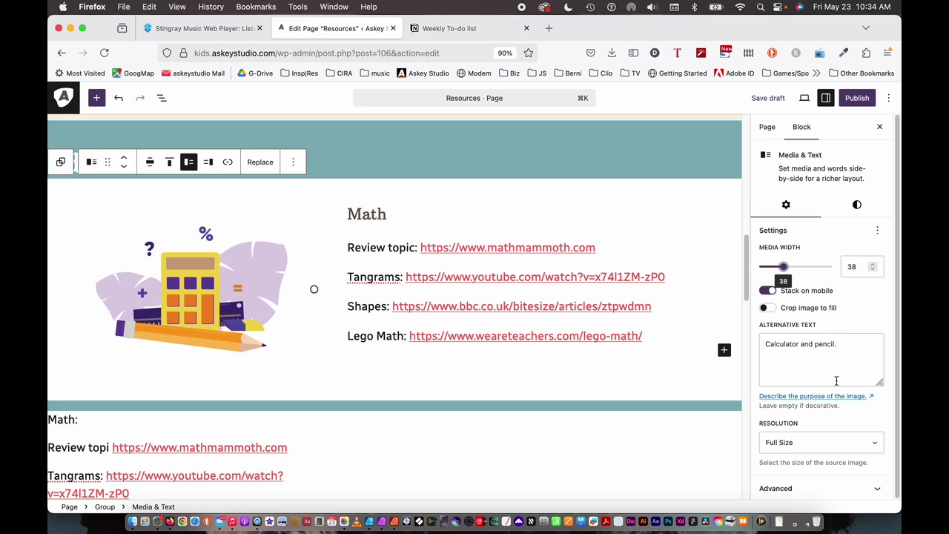
{"action": "left_click", "coordinate": [208, 162]}
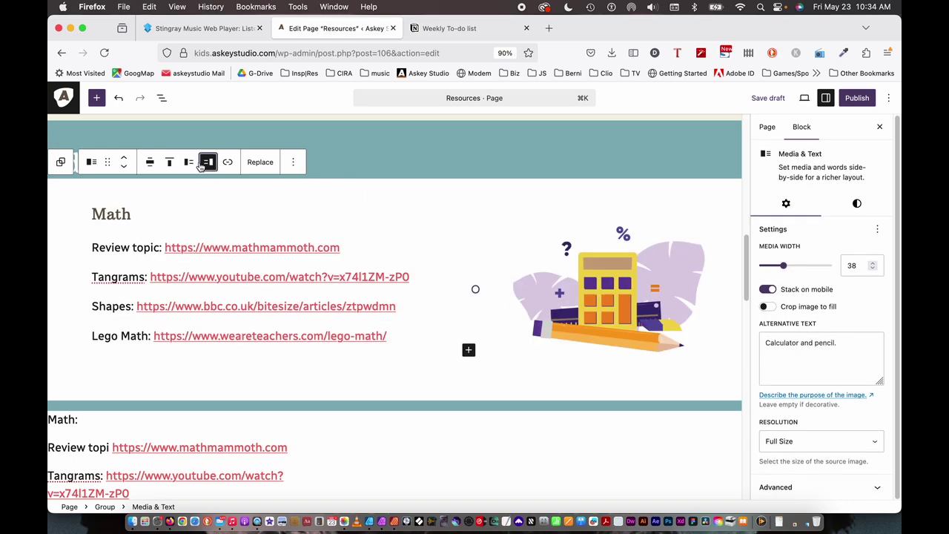
{"action": "left_click", "coordinate": [189, 164]}
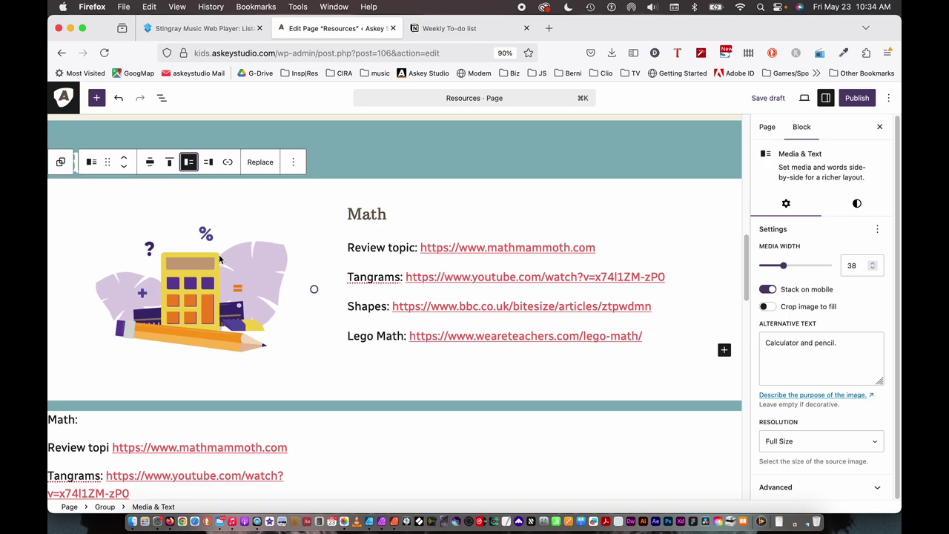
{"action": "key", "text": "super+s"}
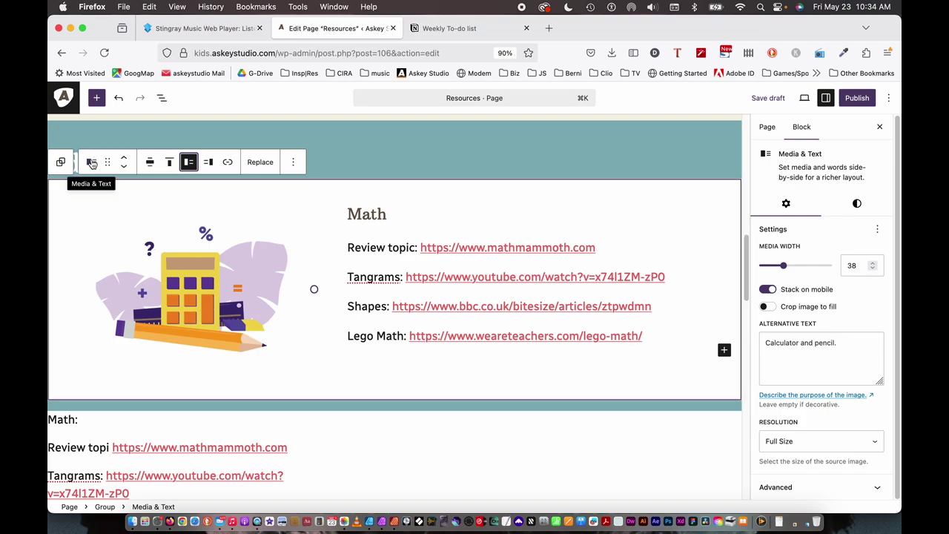
Select the bookshelf image and examine the duotone option available for its image block.
{"action": "scroll", "coordinate": [238, 324], "scroll_direction": "up", "scroll_amount": 10}
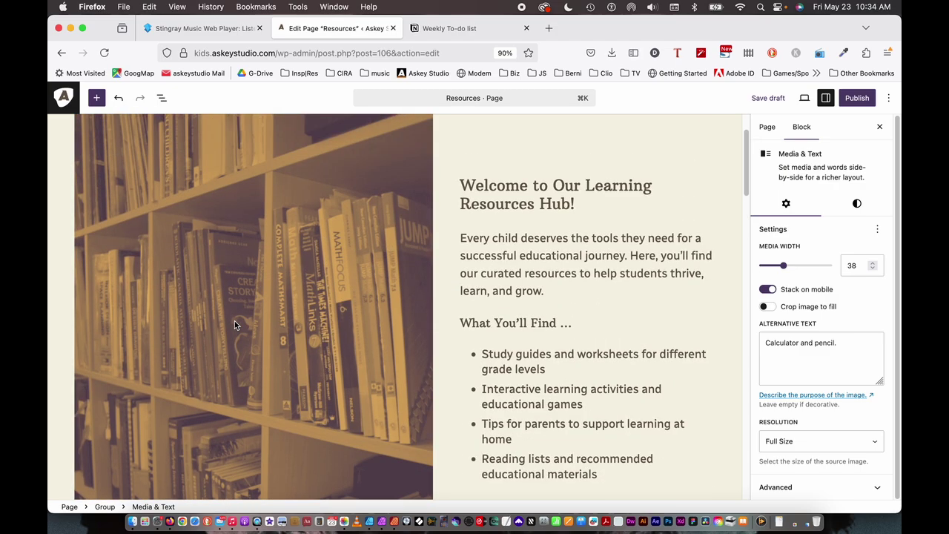
{"action": "scroll", "coordinate": [233, 321], "scroll_direction": "up", "scroll_amount": 2}
{"action": "left_click", "coordinate": [233, 241]}
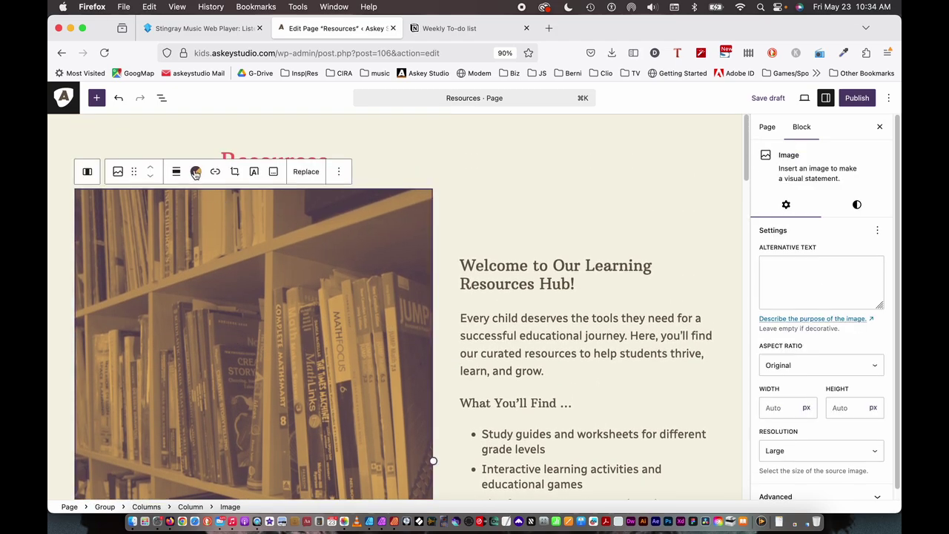
Replace the Math block's calculator illustration with subject-illustrations-math-scaled.png from the media library.
{"action": "scroll", "coordinate": [221, 333], "scroll_direction": "down", "scroll_amount": 10}
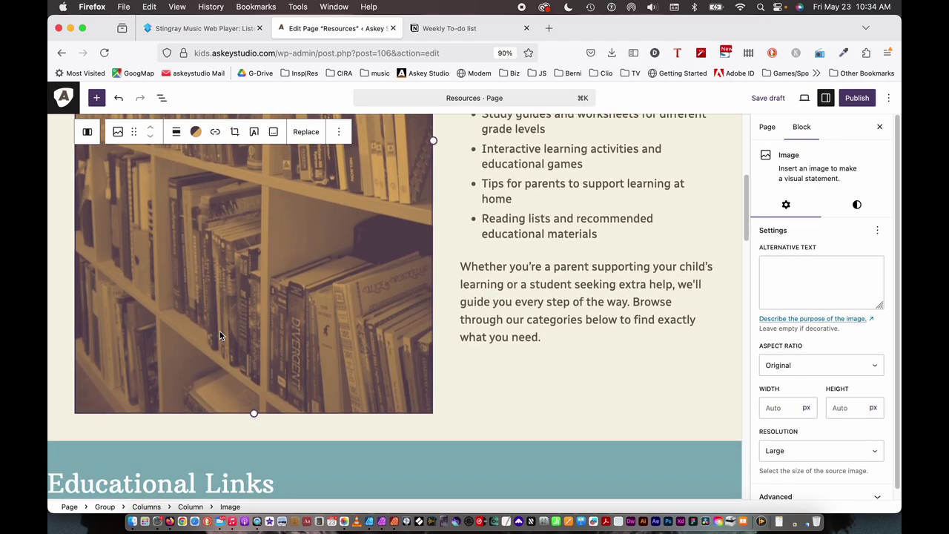
{"action": "left_click", "coordinate": [314, 316]}
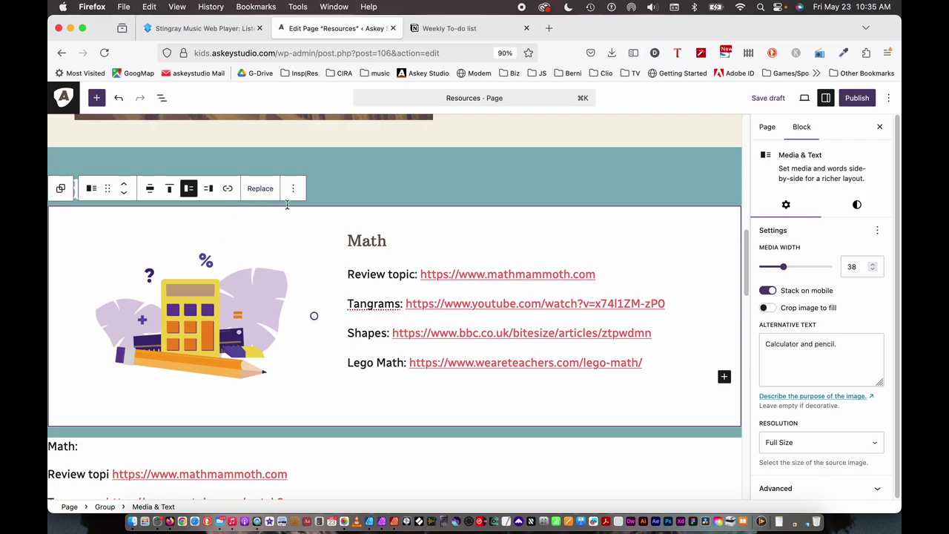
{"action": "left_click", "coordinate": [260, 191]}
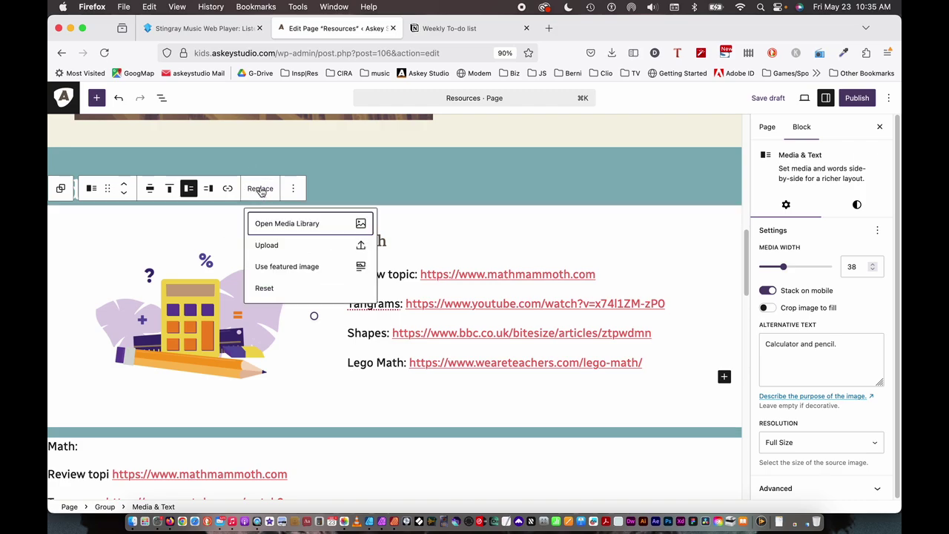
{"action": "left_click", "coordinate": [276, 225]}
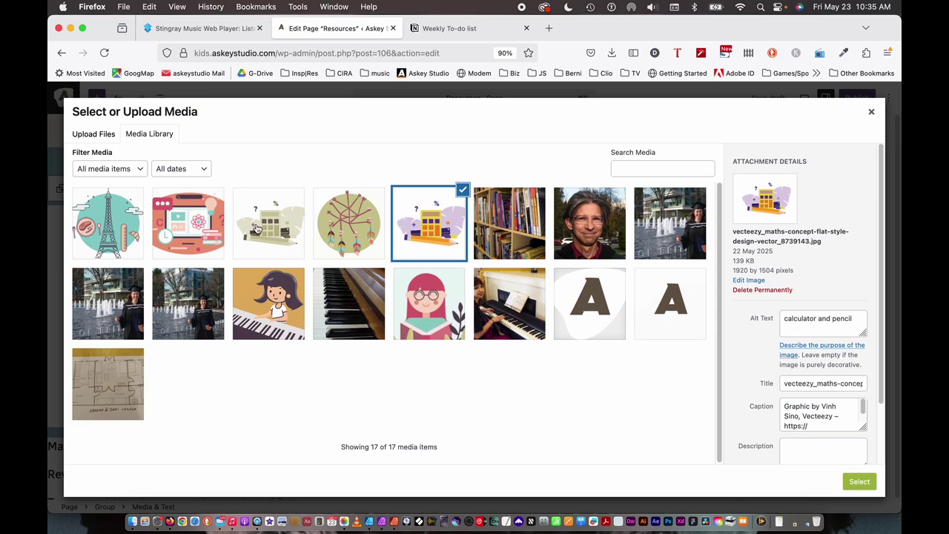
{"action": "left_click", "coordinate": [256, 228]}
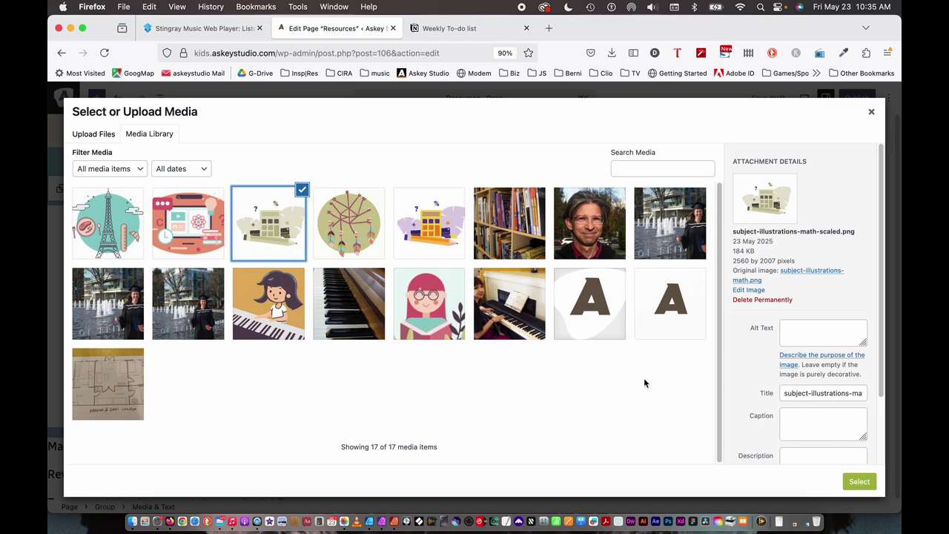
{"action": "left_click", "coordinate": [858, 482]}
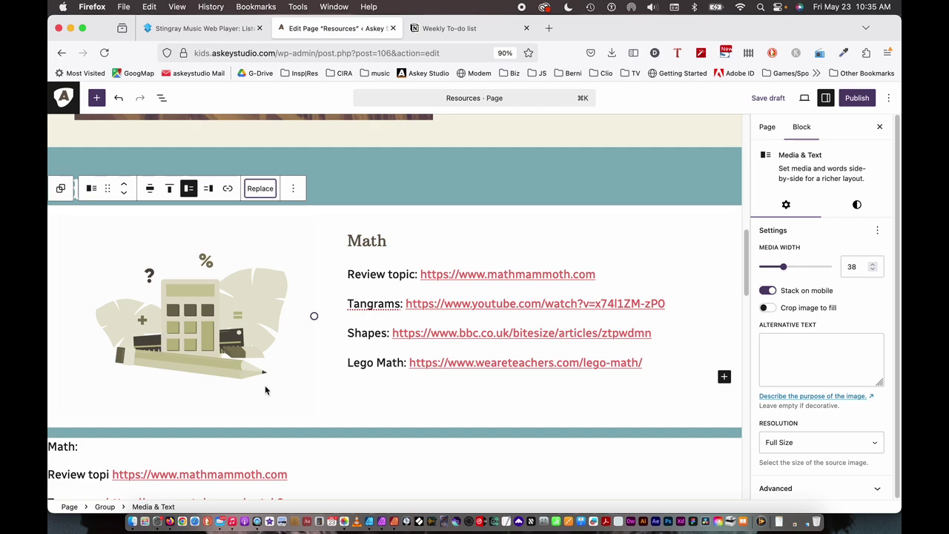
{"action": "scroll", "coordinate": [246, 391], "scroll_direction": "down", "scroll_amount": 2}
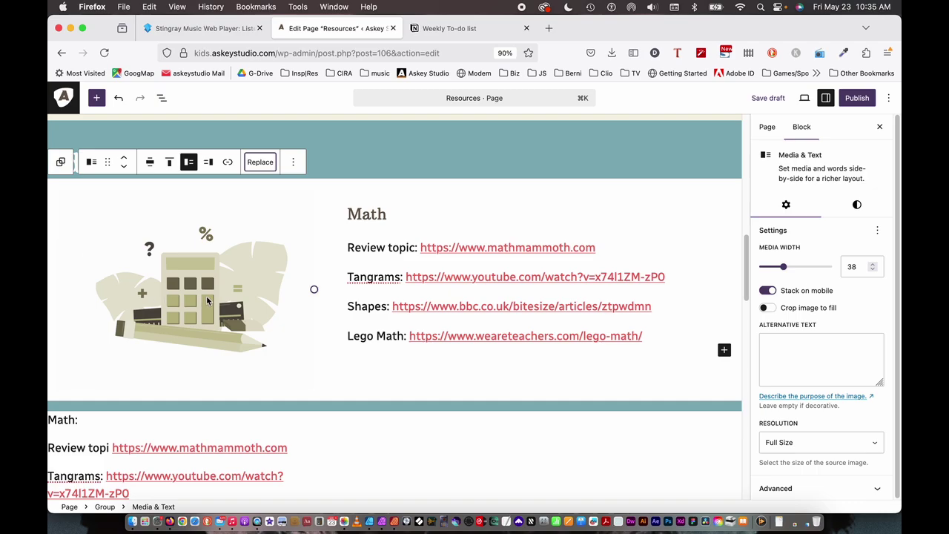
Return to the introduction of the Resources page and select its bookshelf image again.
{"action": "scroll", "coordinate": [379, 331], "scroll_direction": "up", "scroll_amount": 5}
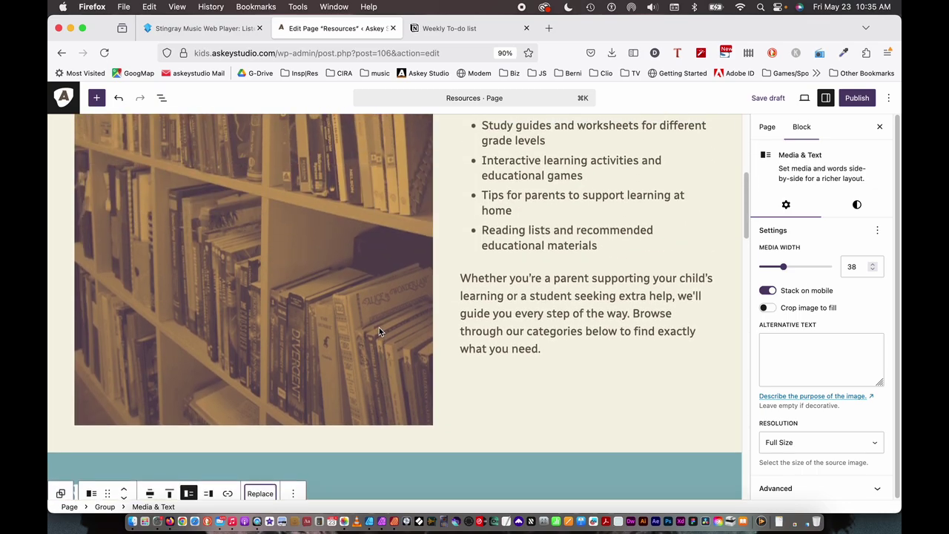
{"action": "scroll", "coordinate": [379, 331], "scroll_direction": "up", "scroll_amount": 5}
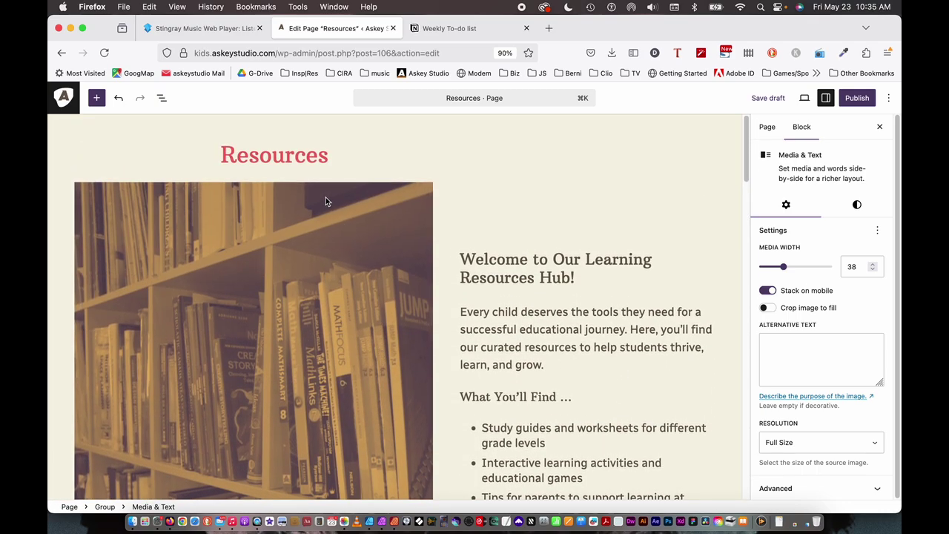
{"action": "left_click", "coordinate": [326, 197]}
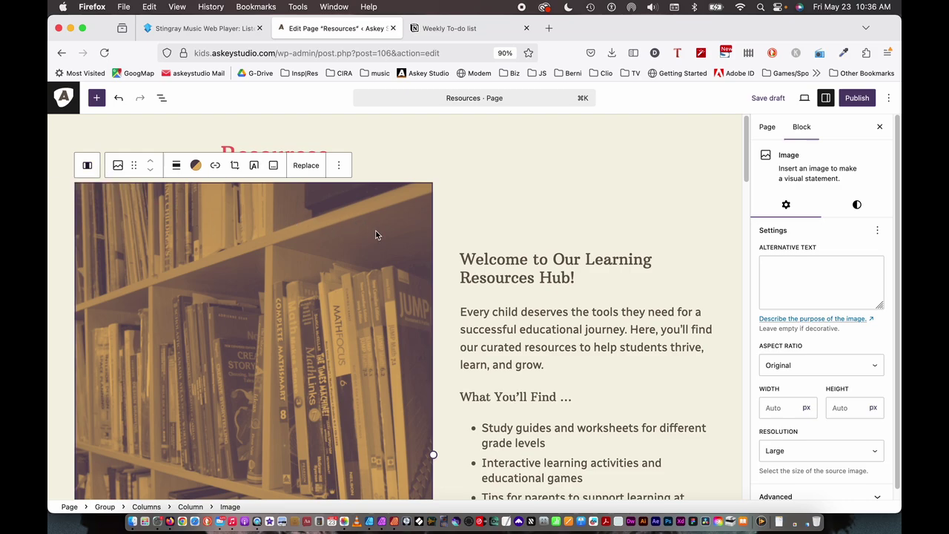
Examine the introduction's nested block structure in the list view, checking the Columns block, both columns and the bookshelf image.
{"action": "left_click", "coordinate": [162, 98]}
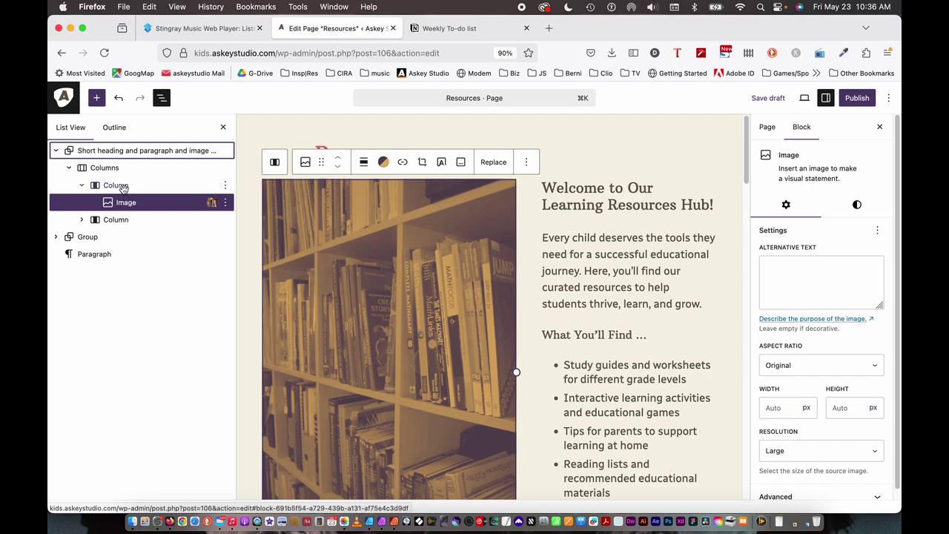
{"action": "left_click", "coordinate": [112, 169]}
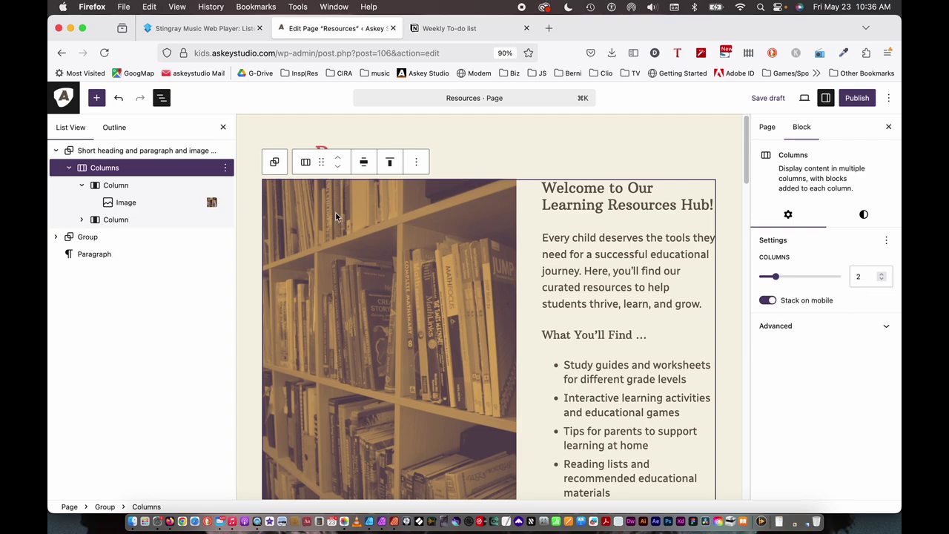
{"action": "left_click", "coordinate": [126, 186]}
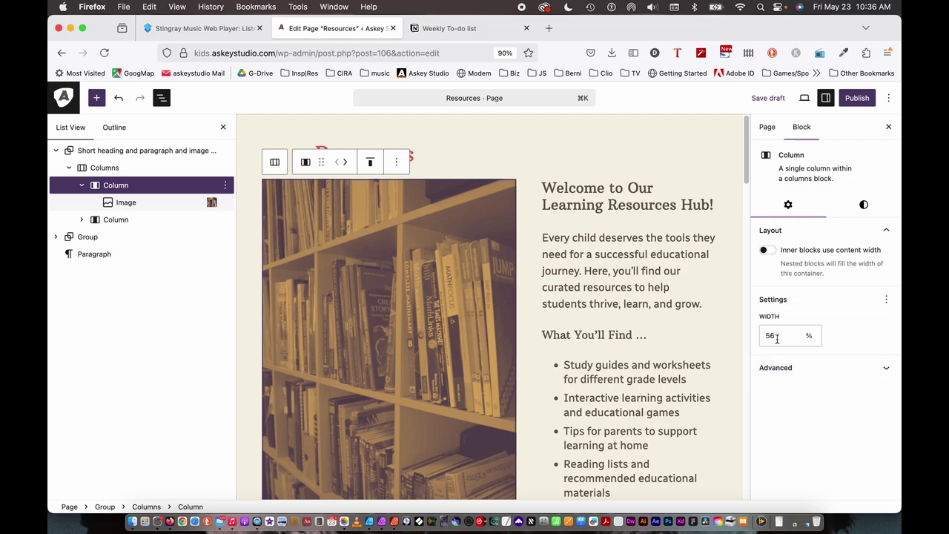
{"action": "left_click", "coordinate": [145, 221]}
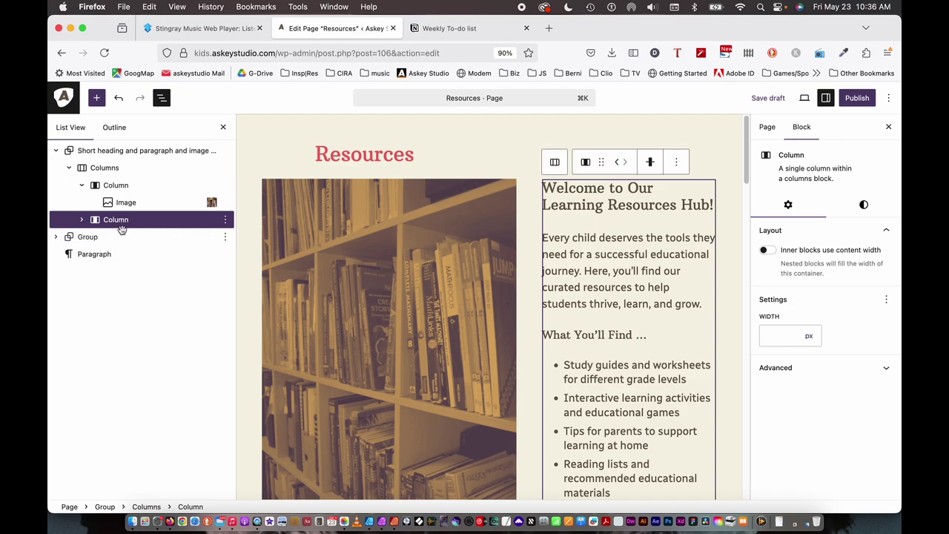
{"action": "left_click", "coordinate": [255, 336]}
{"action": "scroll", "coordinate": [460, 388], "scroll_direction": "down", "scroll_amount": 3}
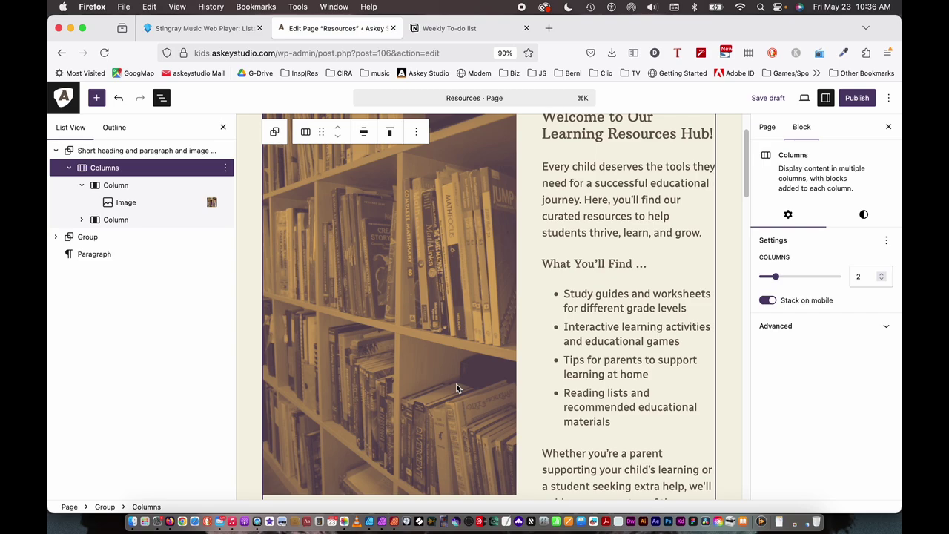
{"action": "scroll", "coordinate": [457, 388], "scroll_direction": "up", "scroll_amount": 3}
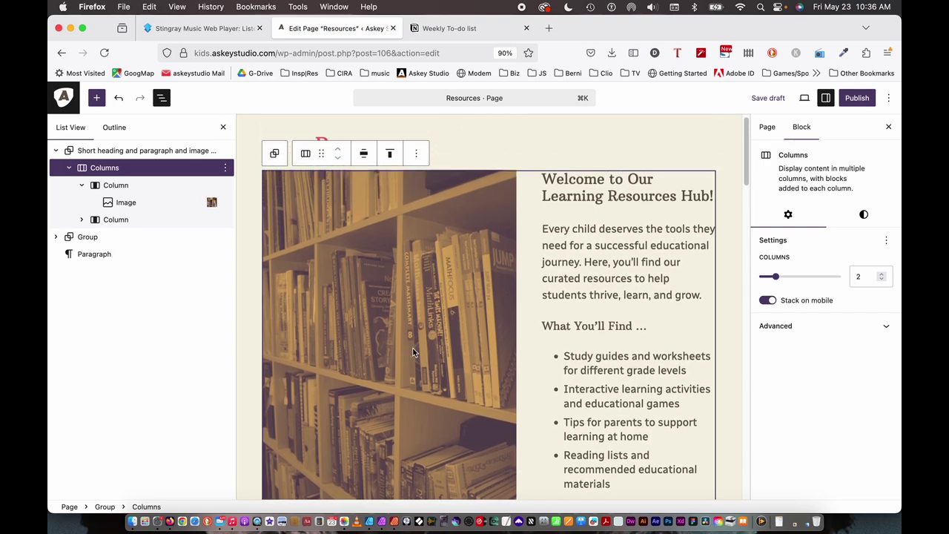
{"action": "left_click", "coordinate": [415, 349]}
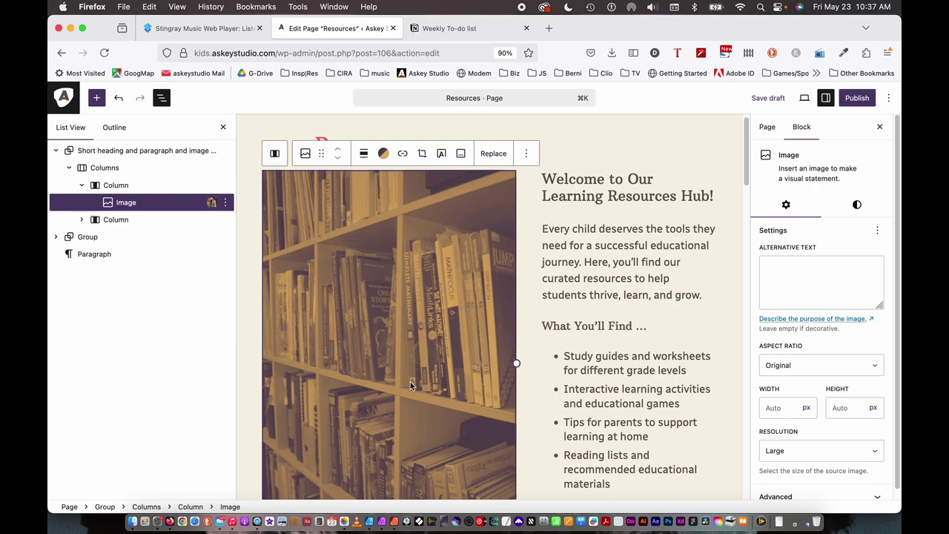
Select the Math section's Media & Text block and examine its style options for colour, typography and dimensions.
{"action": "scroll", "coordinate": [413, 386], "scroll_direction": "down", "scroll_amount": 10}
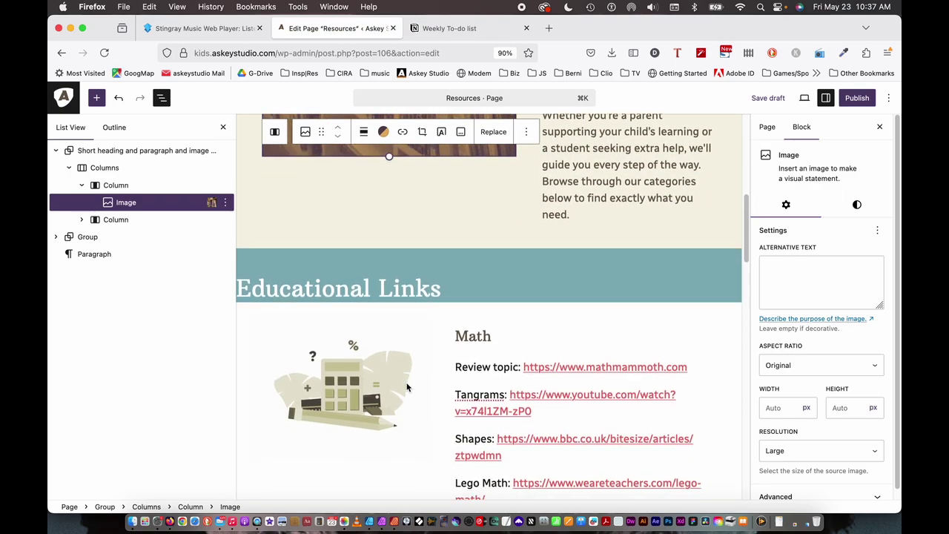
{"action": "left_click", "coordinate": [406, 387]}
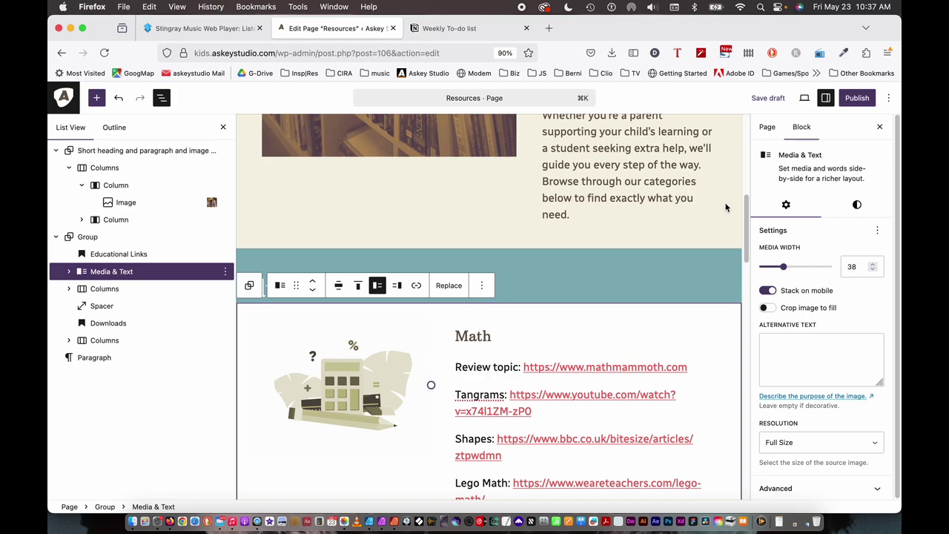
{"action": "left_click", "coordinate": [856, 204]}
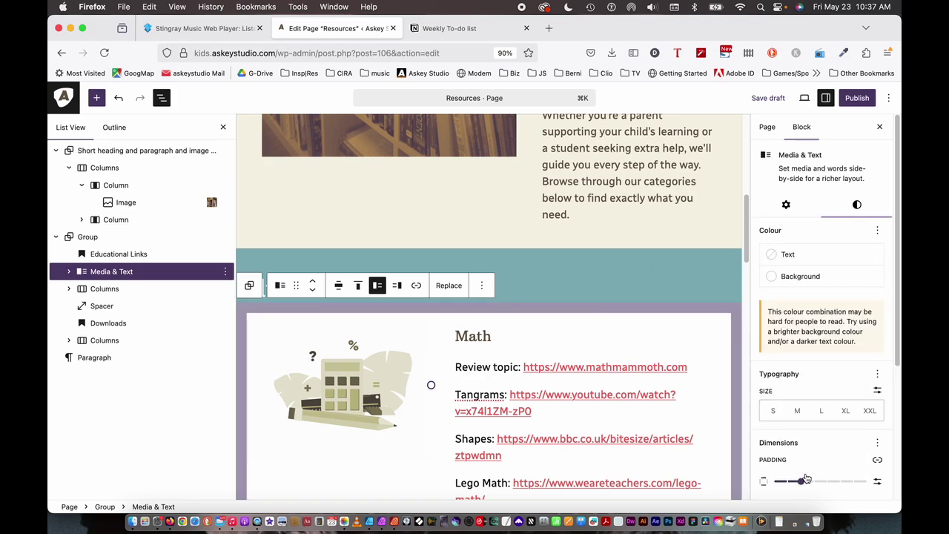
{"action": "scroll", "coordinate": [860, 419], "scroll_direction": "down", "scroll_amount": 2}
{"action": "scroll", "coordinate": [860, 419], "scroll_direction": "down", "scroll_amount": 5}
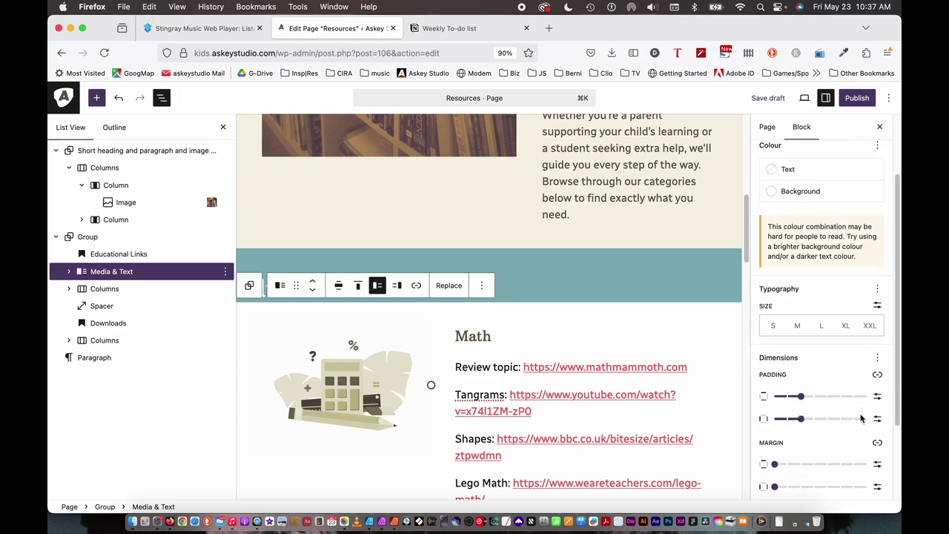
{"action": "scroll", "coordinate": [860, 419], "scroll_direction": "up", "scroll_amount": 6}
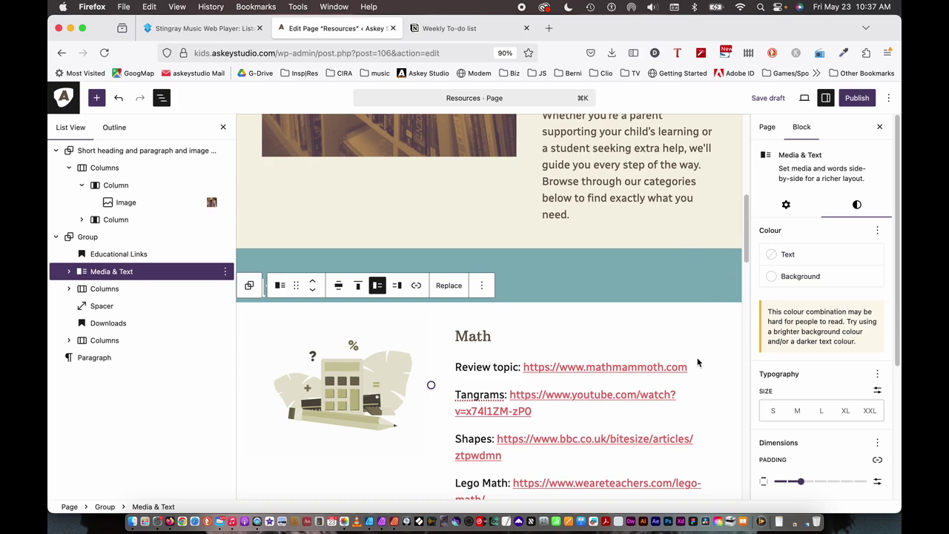
Expand the Media & Text block's structure, inspect its Math heading, and return to the parent block's media settings.
{"action": "left_click", "coordinate": [68, 271]}
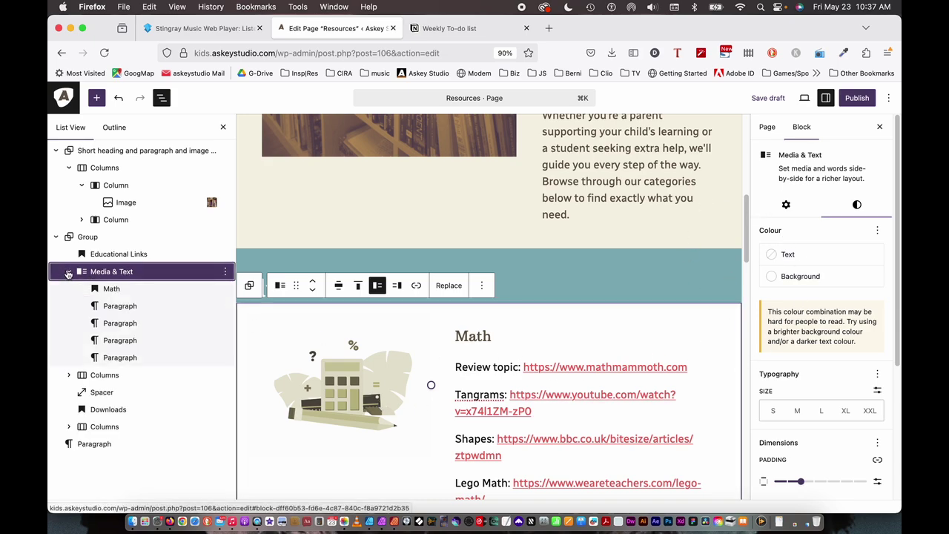
{"action": "left_click", "coordinate": [109, 289]}
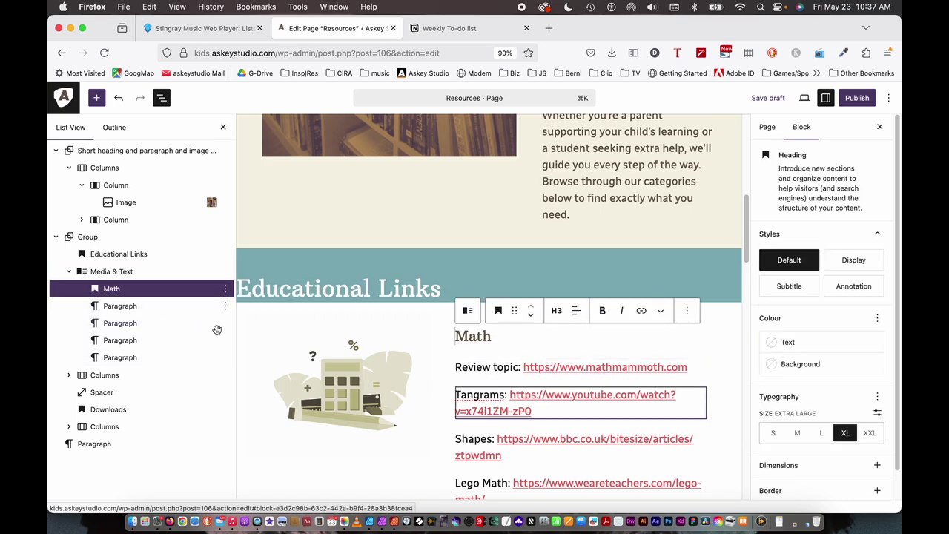
{"action": "left_click", "coordinate": [95, 272]}
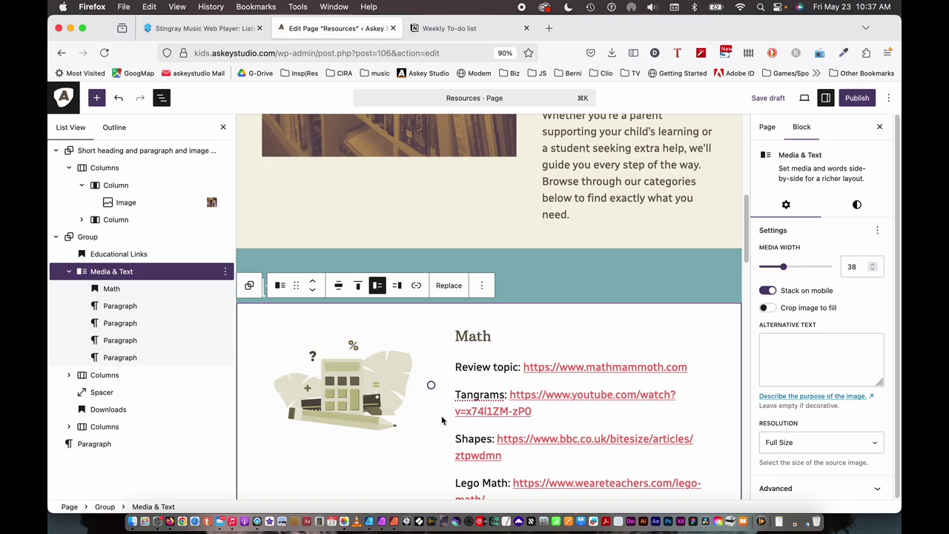
{"action": "scroll", "coordinate": [437, 420], "scroll_direction": "up", "scroll_amount": 8}
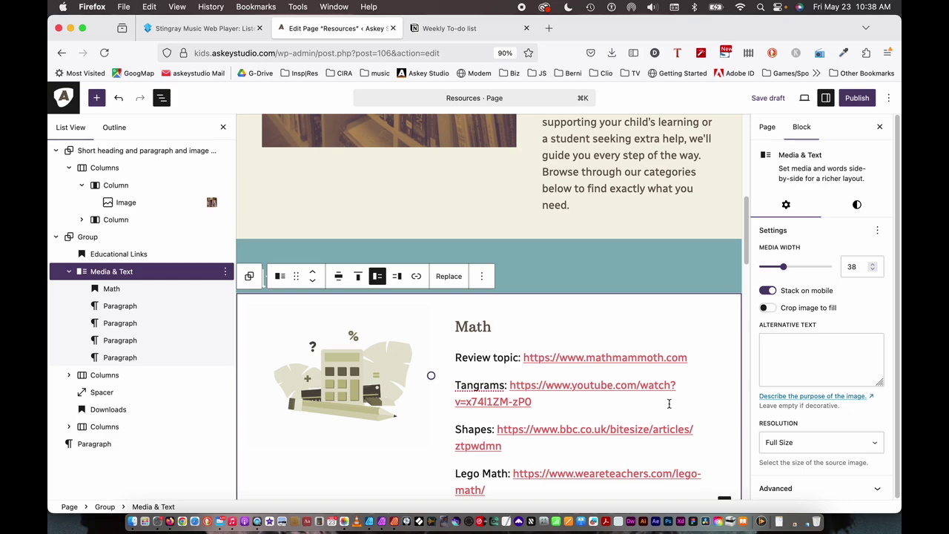
{"action": "mouse_move", "coordinate": [556, 420]}
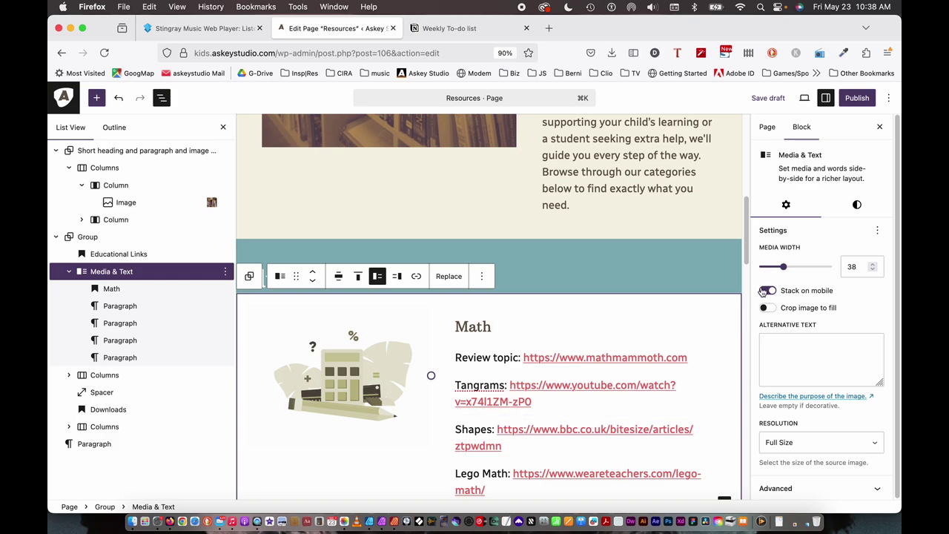